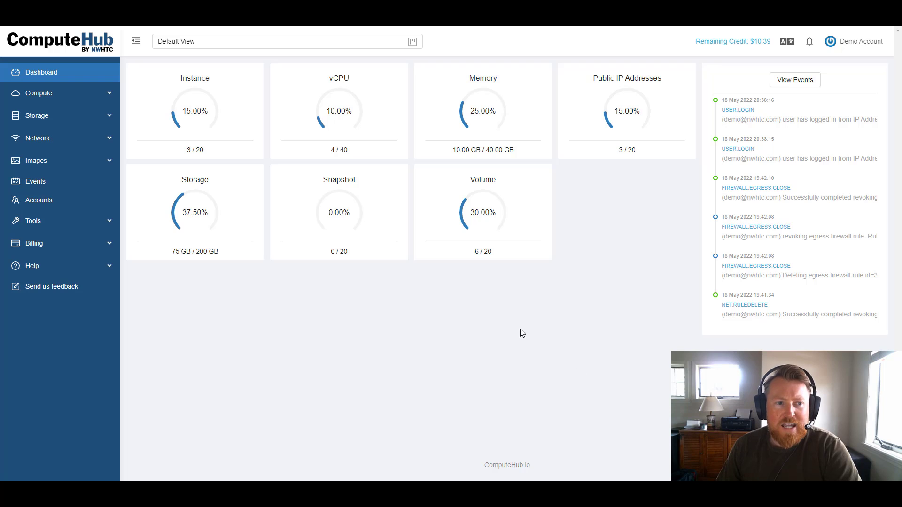
Step: Open the guest network that the cpudemo compute instance's network interface is attached to
{"action": "left_click", "coordinate": [49, 96]}
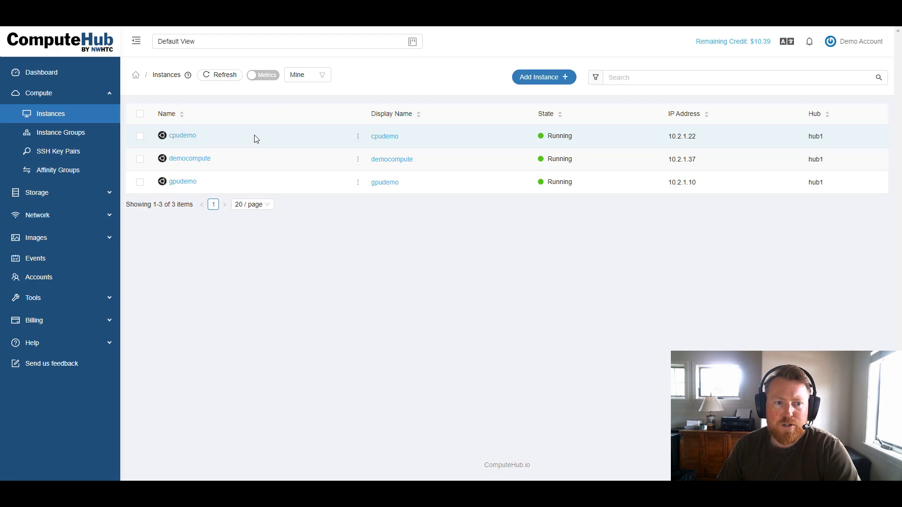
{"action": "left_click", "coordinate": [184, 137]}
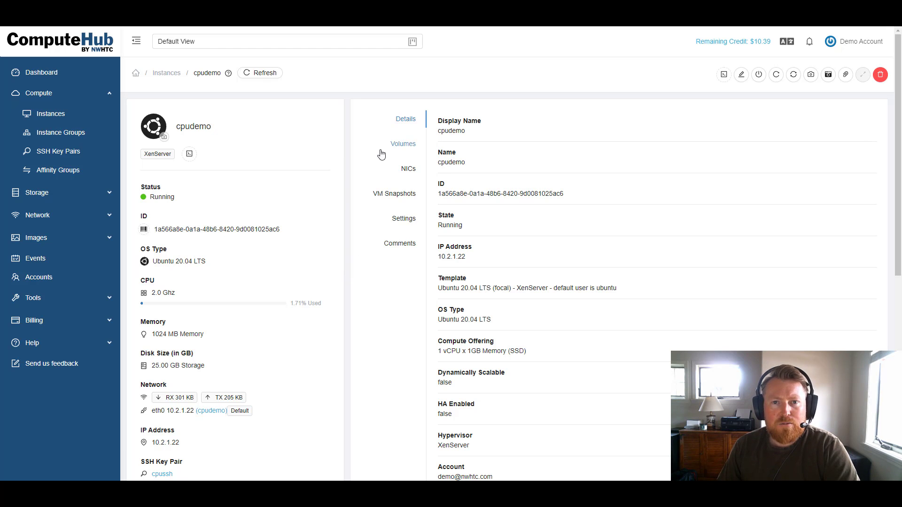
{"action": "left_click", "coordinate": [408, 174]}
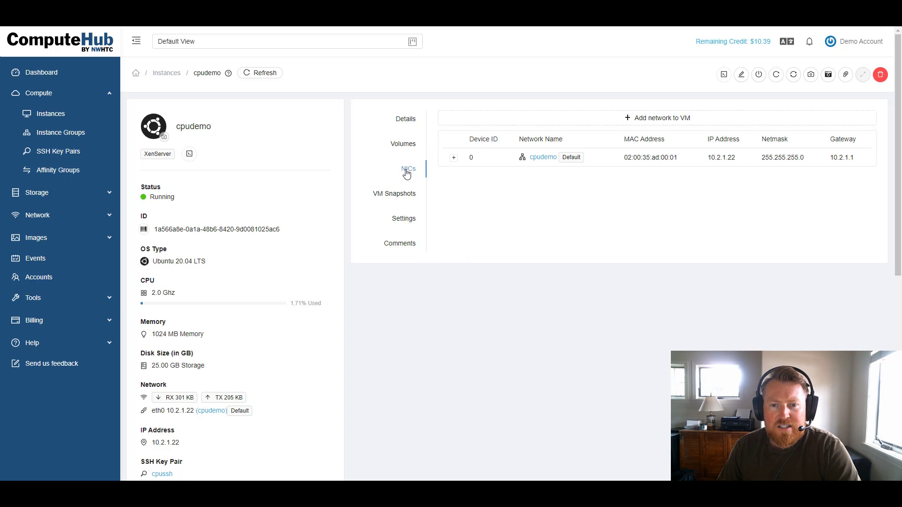
{"action": "left_click", "coordinate": [539, 159]}
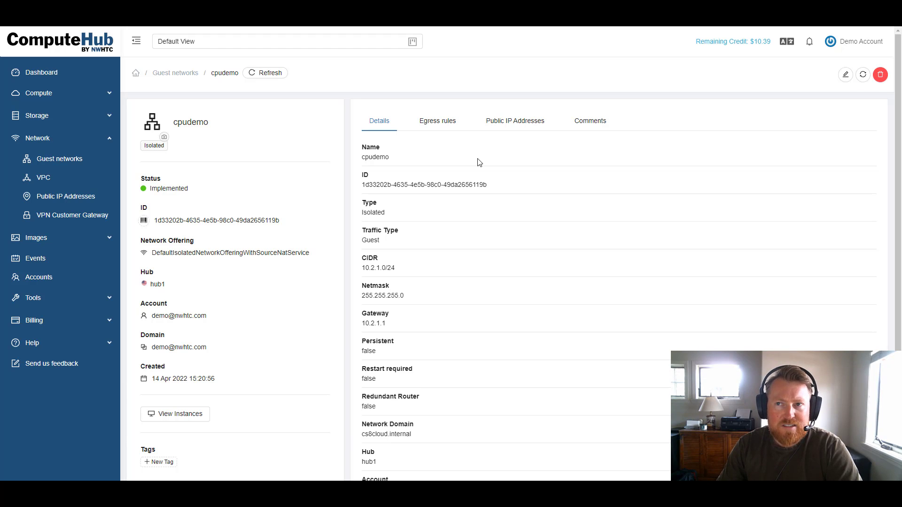
Step: Add an egress rule for all protocols to the cpudemo network, leaving the source and destination CIDR blank
{"action": "left_click", "coordinate": [445, 125]}
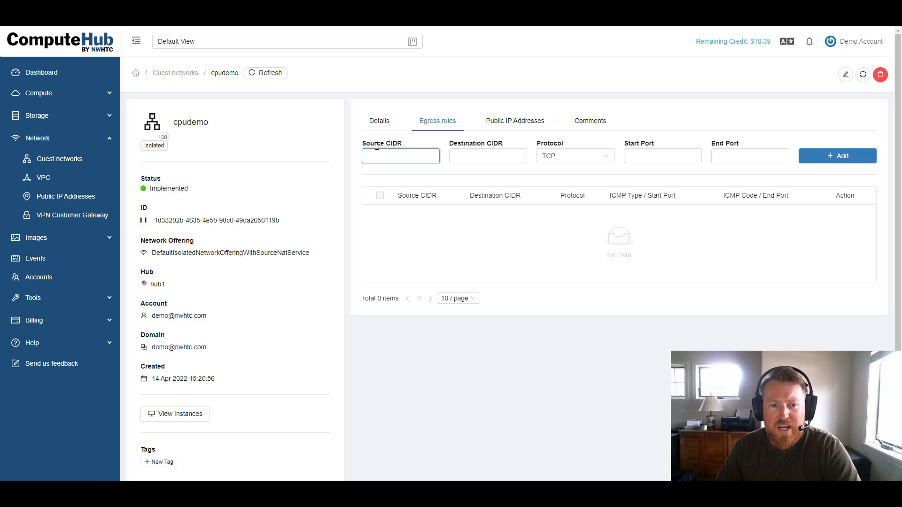
{"action": "left_click", "coordinate": [552, 157]}
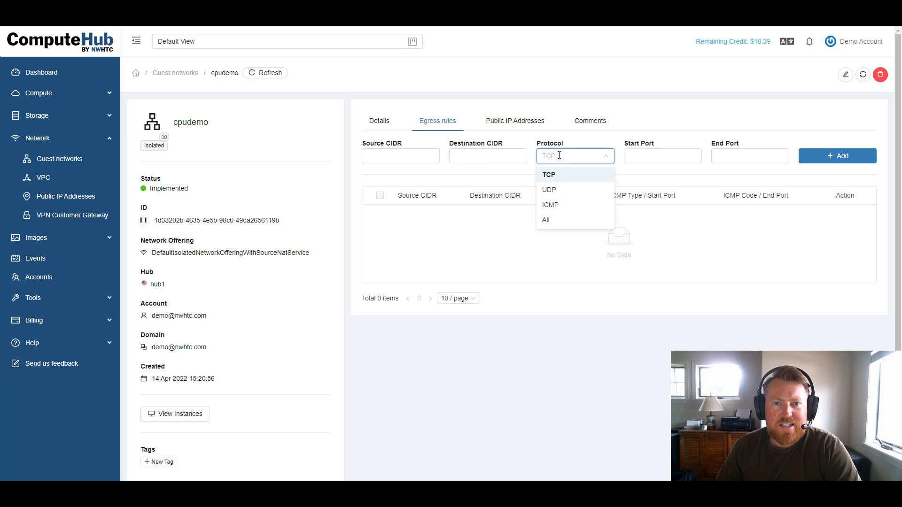
{"action": "left_click", "coordinate": [550, 219]}
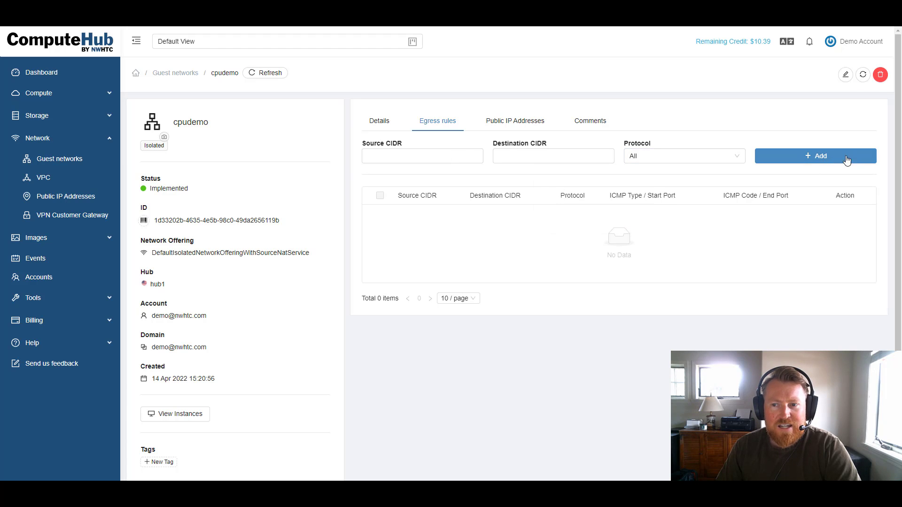
{"action": "left_click", "coordinate": [819, 160]}
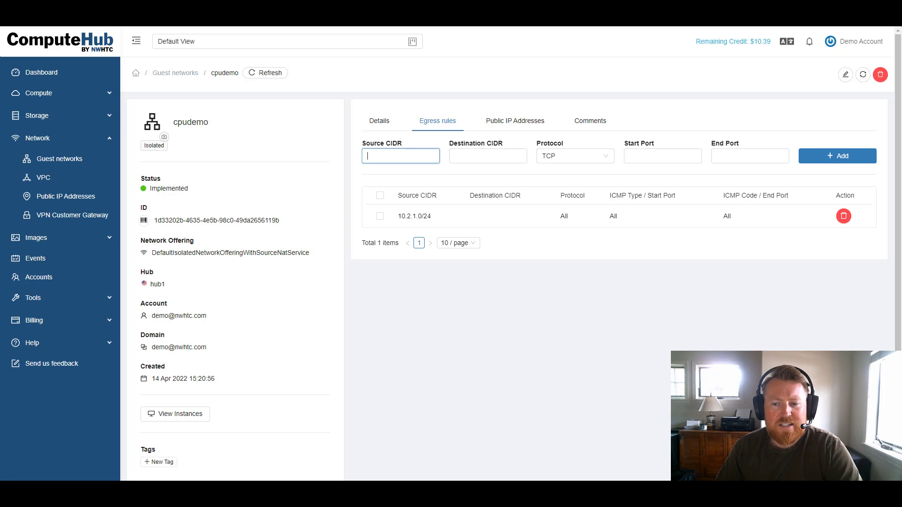
{"action": "left_click", "coordinate": [604, 288]}
{"action": "key", "text": "Tab"}
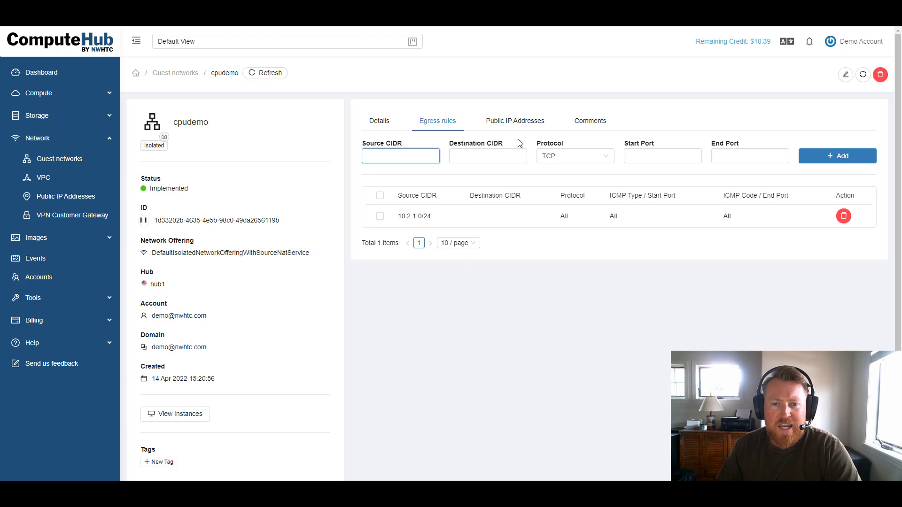
Step: Add a TCP firewall rule with start port 22 and end port 22 to the network's source-NAT public IP address
{"action": "left_click", "coordinate": [522, 123]}
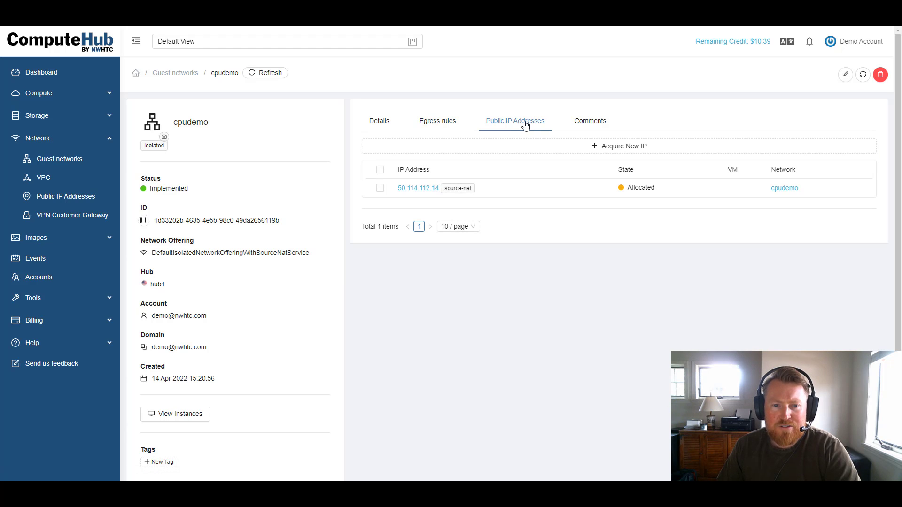
{"action": "left_click", "coordinate": [418, 189]}
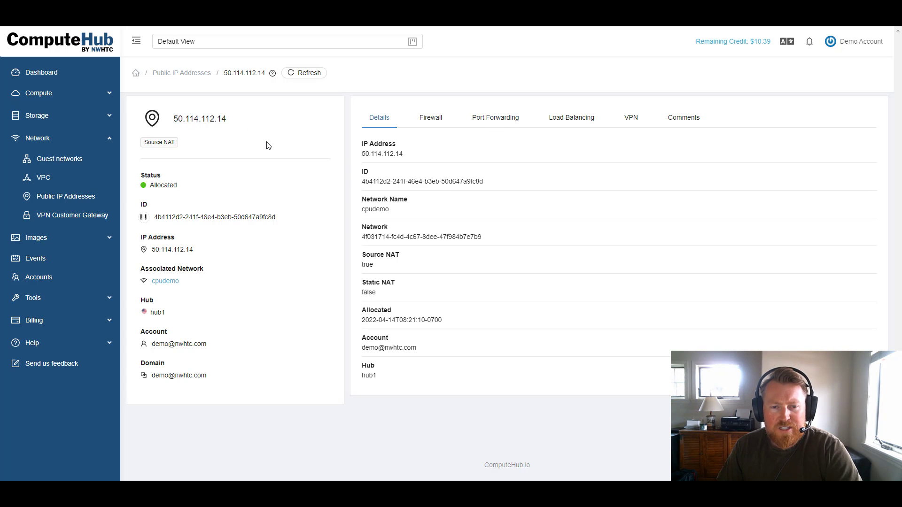
{"action": "left_click", "coordinate": [437, 123]}
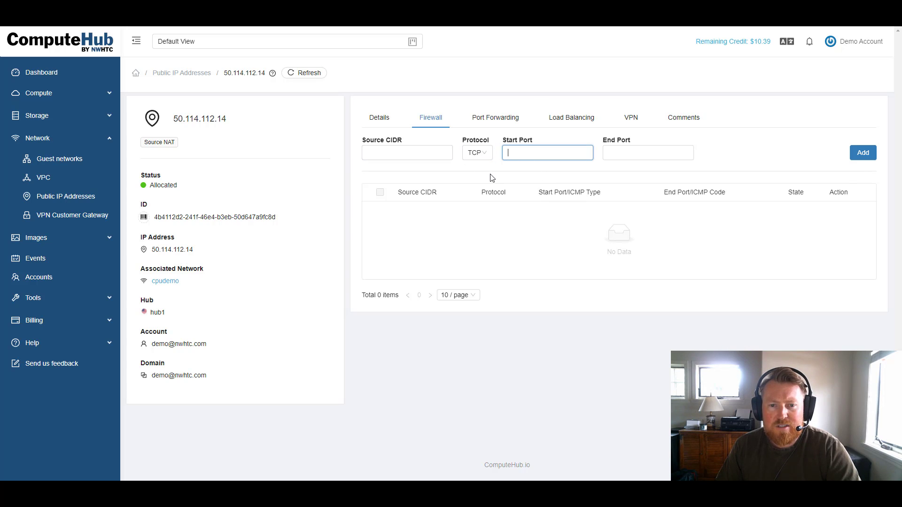
{"action": "type", "text": "22"}
{"action": "key", "text": "Tab"}
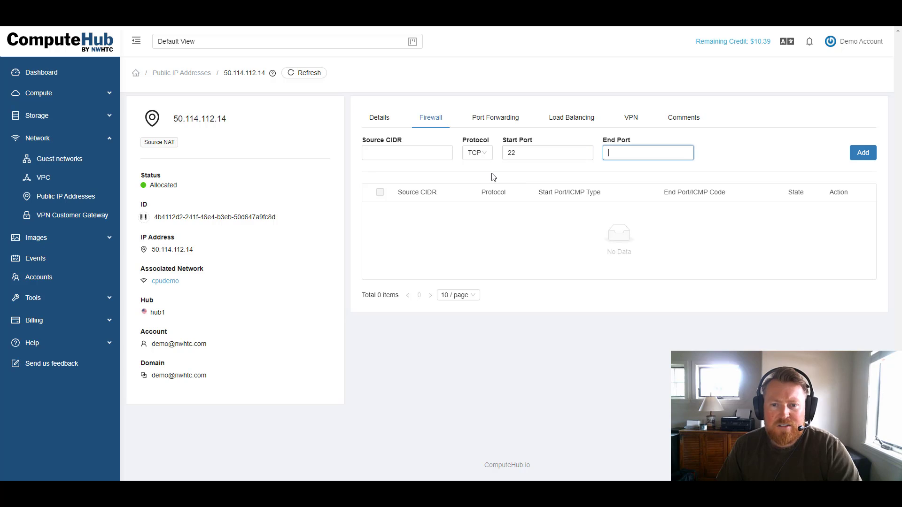
{"action": "type", "text": "22"}
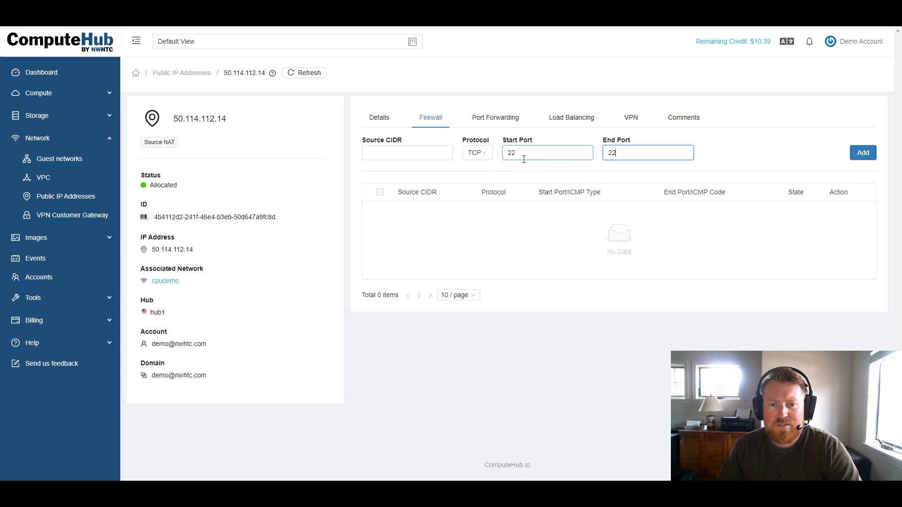
{"action": "left_click", "coordinate": [862, 154]}
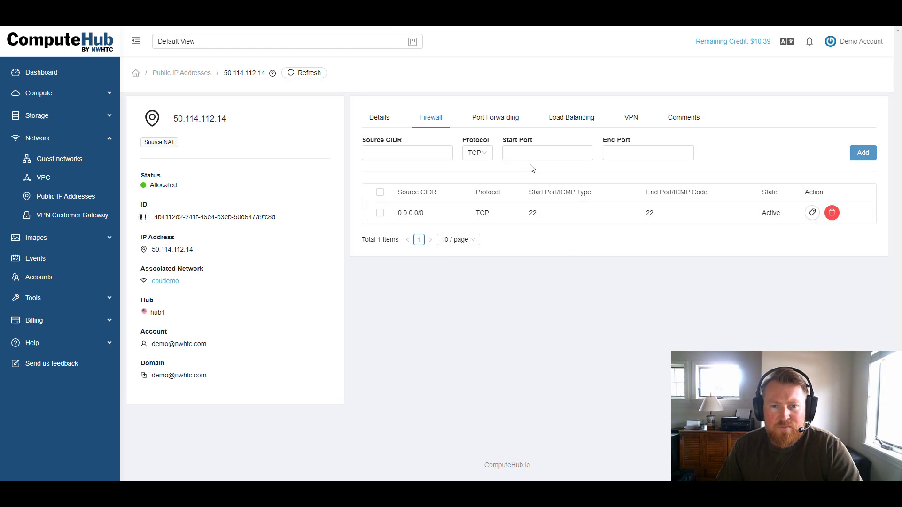
Step: Fill in a TCP port forwarding rule for the public IP with private ports 22 to 22 and public ports 22 to 22
{"action": "left_click", "coordinate": [487, 124]}
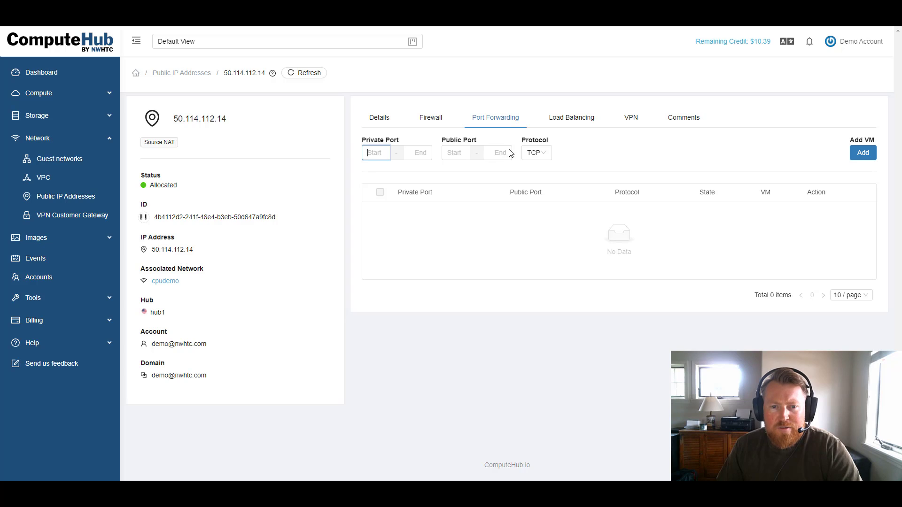
{"action": "type", "text": "22"}
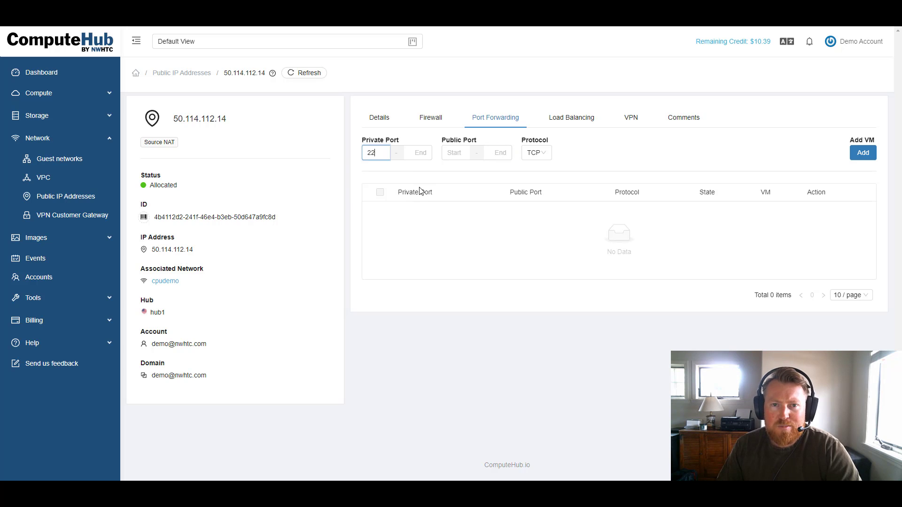
{"action": "key", "text": "Tab"}
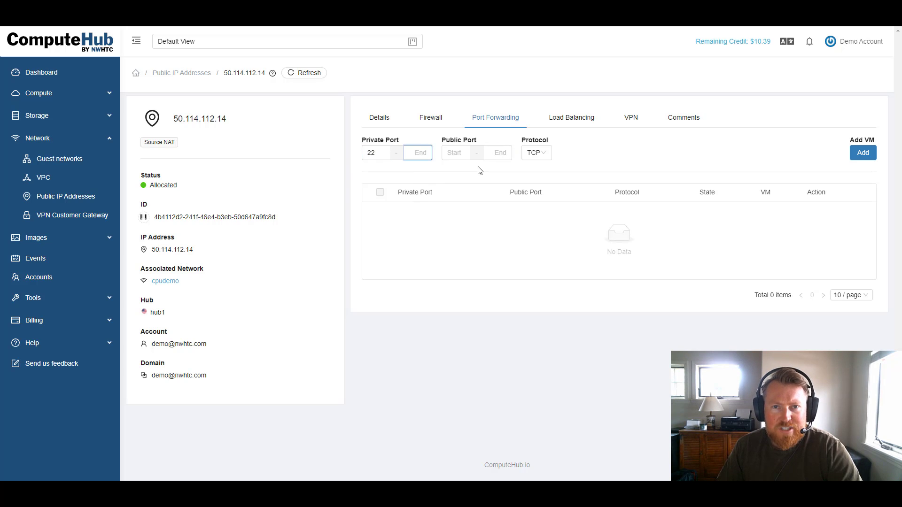
{"action": "type", "text": "22"}
{"action": "key", "text": "Tab"}
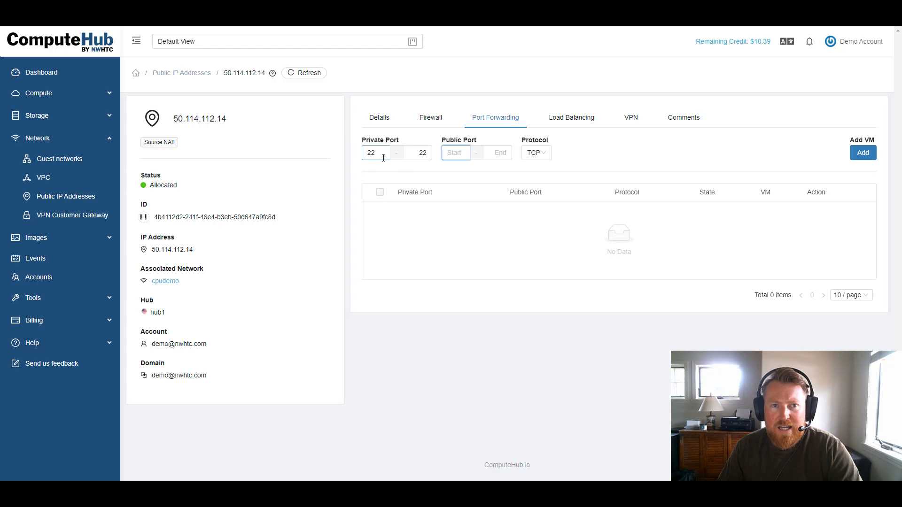
{"action": "type", "text": "22"}
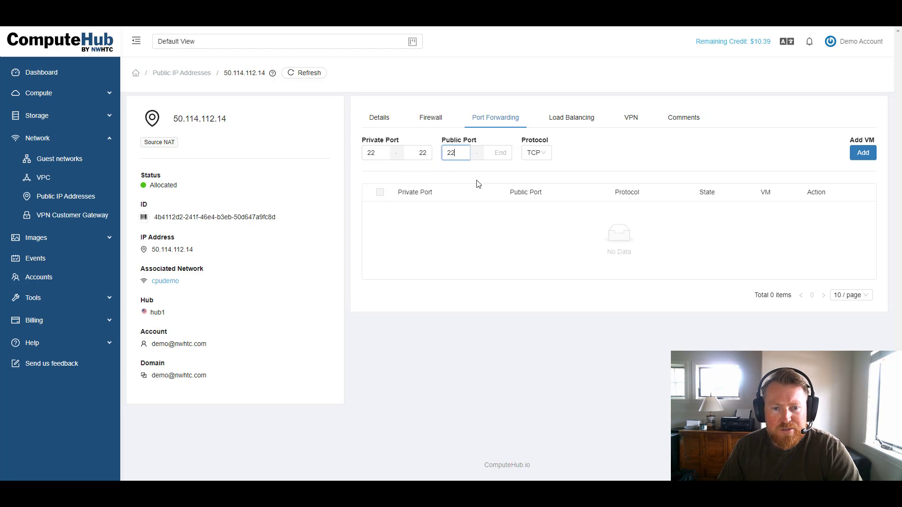
{"action": "key", "text": "Tab"}
{"action": "type", "text": "22"}
{"action": "key", "text": "Tab"}
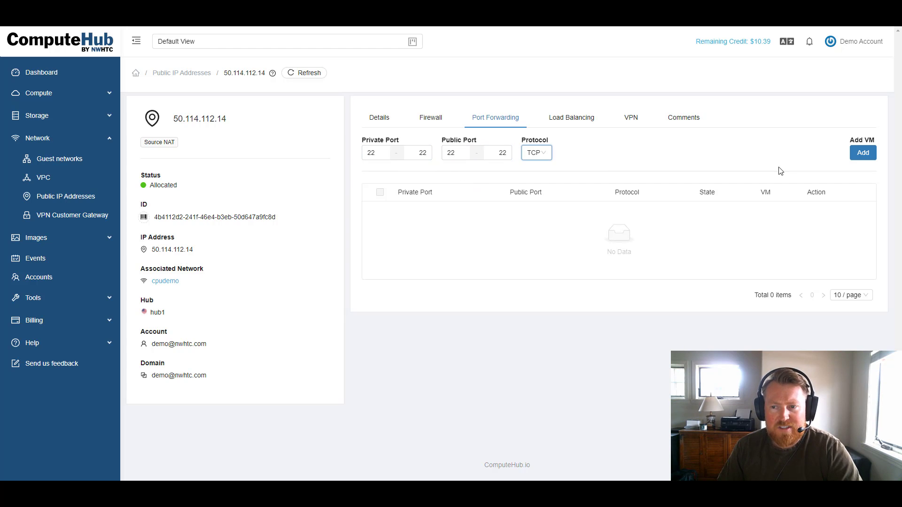
Step: Add the port forwarding rule with the cpudemo VM as its target
{"action": "left_click", "coordinate": [864, 153]}
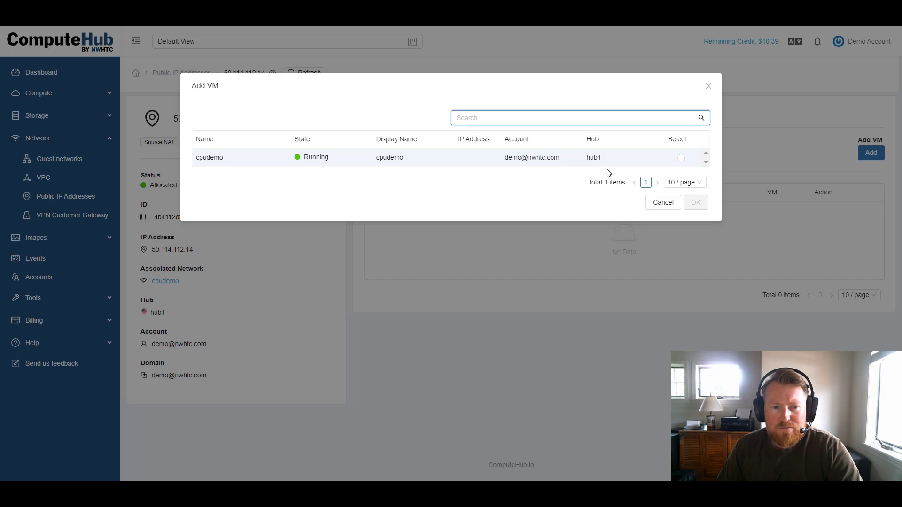
{"action": "left_click", "coordinate": [681, 159]}
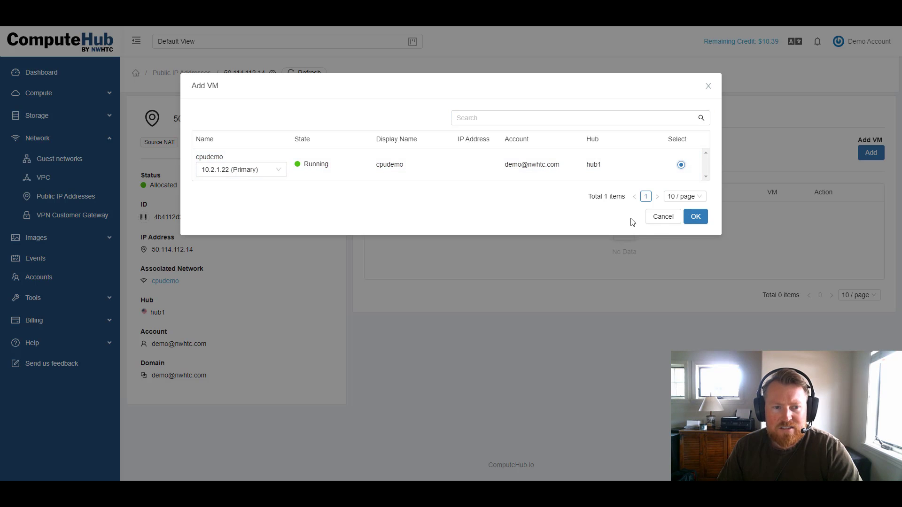
{"action": "left_click", "coordinate": [696, 216]}
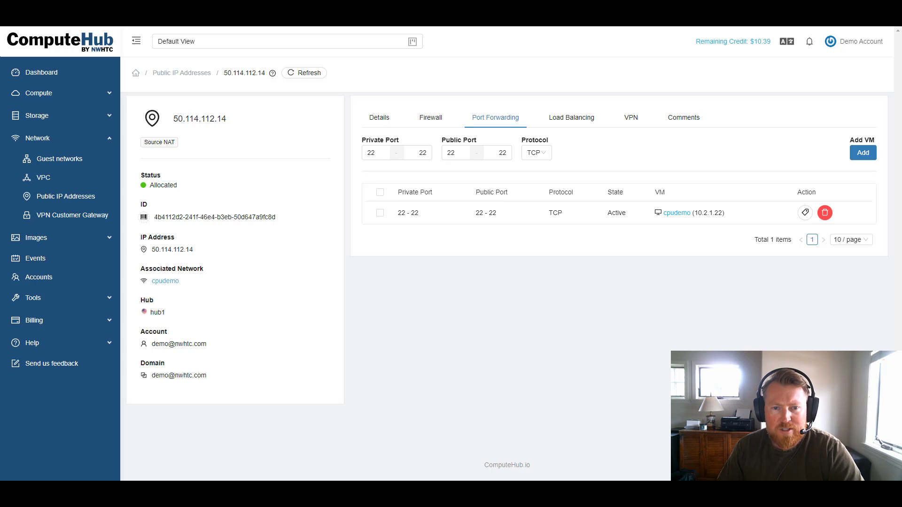
Step: Switch to PuTTY, load the saved cpudemo session and open its SSH connection
{"action": "mouse_move", "coordinate": [419, 152]}
{"action": "left_mouse_down"}
{"action": "mouse_move", "coordinate": [428, 134]}
{"action": "mouse_move", "coordinate": [420, 136]}
{"action": "left_mouse_up"}
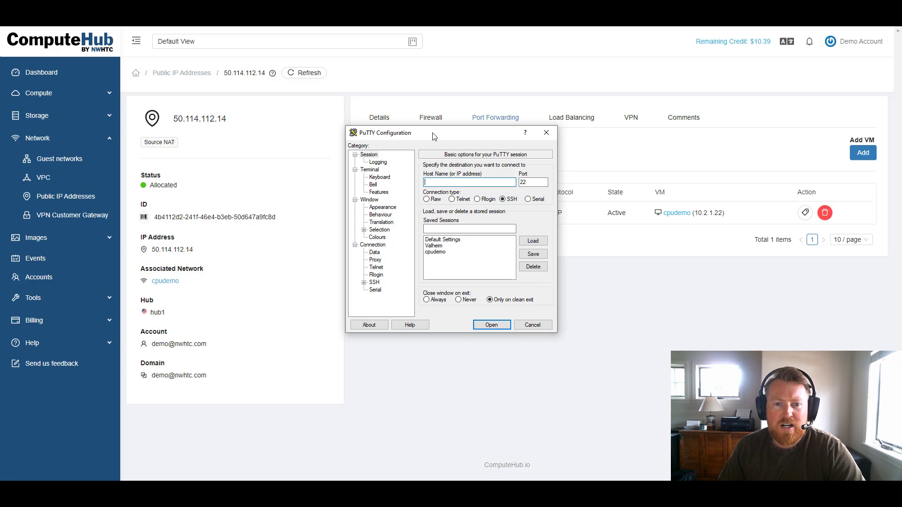
{"action": "left_click_drag", "start_coordinate": [433, 136], "coordinate": [440, 121]}
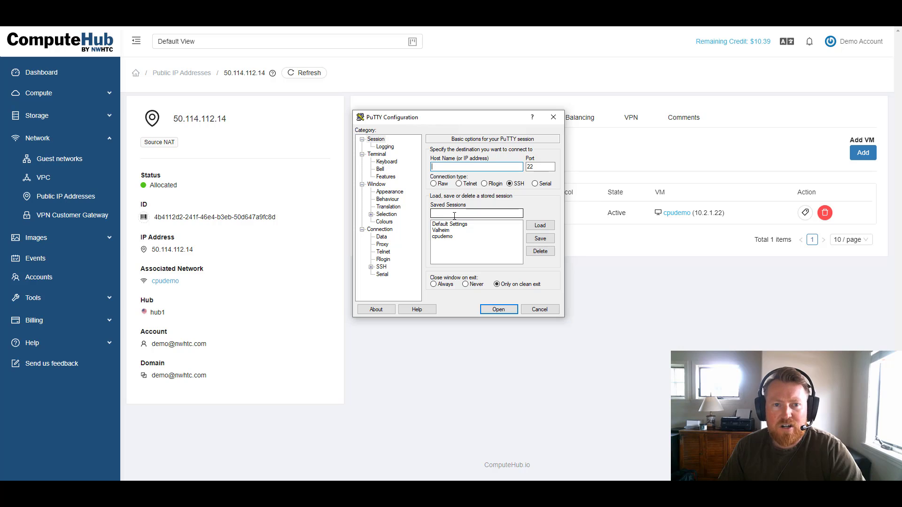
{"action": "mouse_move", "coordinate": [458, 118]}
{"action": "left_mouse_down"}
{"action": "mouse_move", "coordinate": [466, 117]}
{"action": "mouse_move", "coordinate": [435, 139]}
{"action": "mouse_move", "coordinate": [458, 129]}
{"action": "left_mouse_up"}
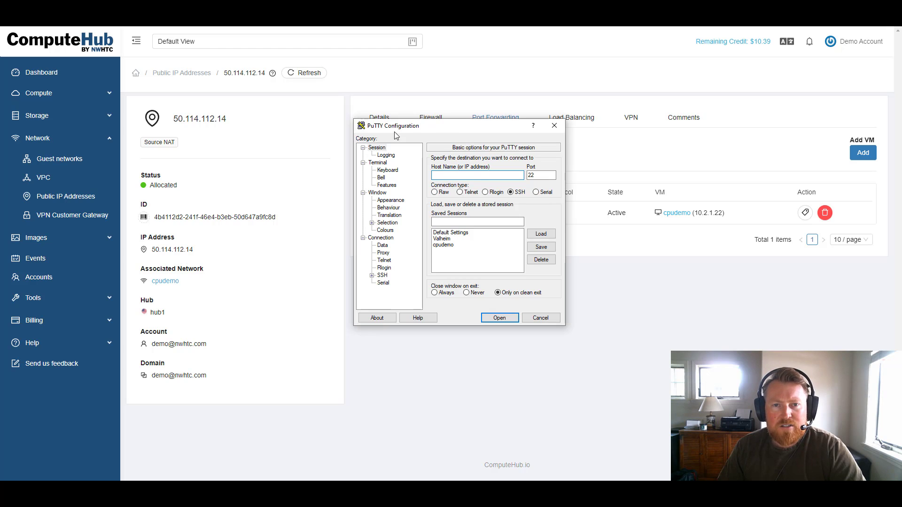
{"action": "left_click", "coordinate": [449, 245]}
{"action": "left_click", "coordinate": [540, 234]}
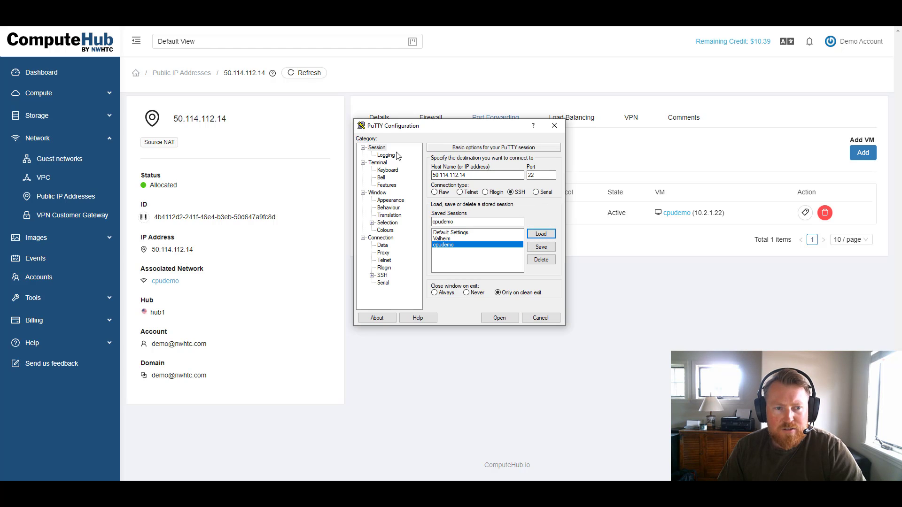
{"action": "left_click", "coordinate": [500, 318]}
Step: Reposition the terminal window over the console page and log in to the instance as ubuntu
{"action": "left_click_drag", "start_coordinate": [248, 103], "coordinate": [465, 163]}
{"action": "type", "text": "ubuntu"}
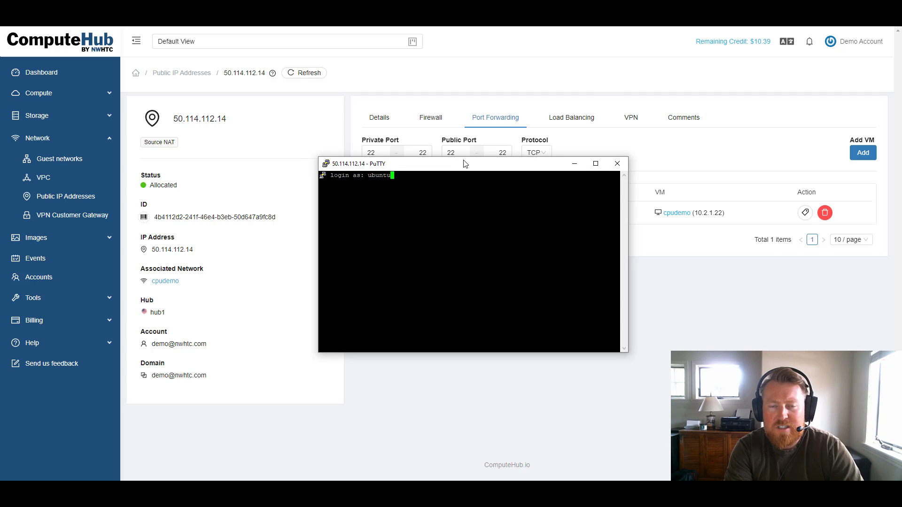
{"action": "key", "text": "Return"}
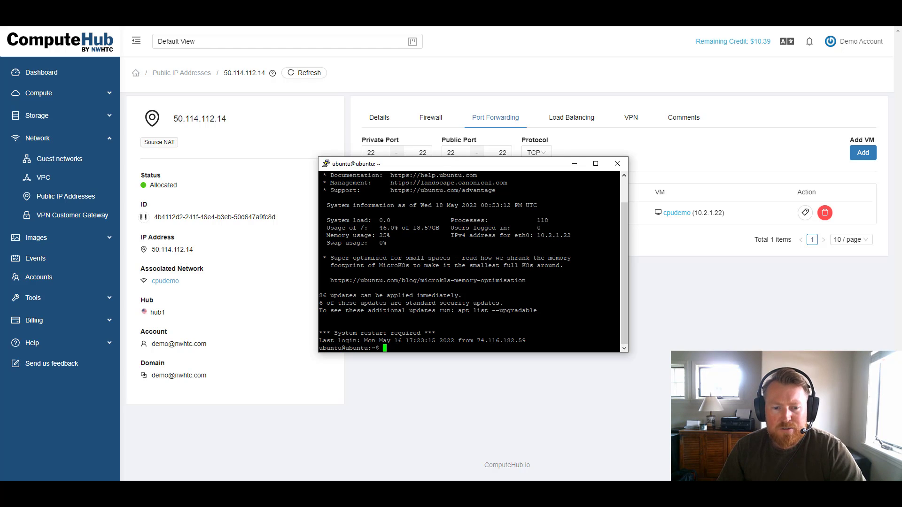
Step: Test the instance's outbound connectivity by pinging 8.8.8.8, and stop the ping after several replies
{"action": "left_click_drag", "start_coordinate": [440, 169], "coordinate": [430, 115]}
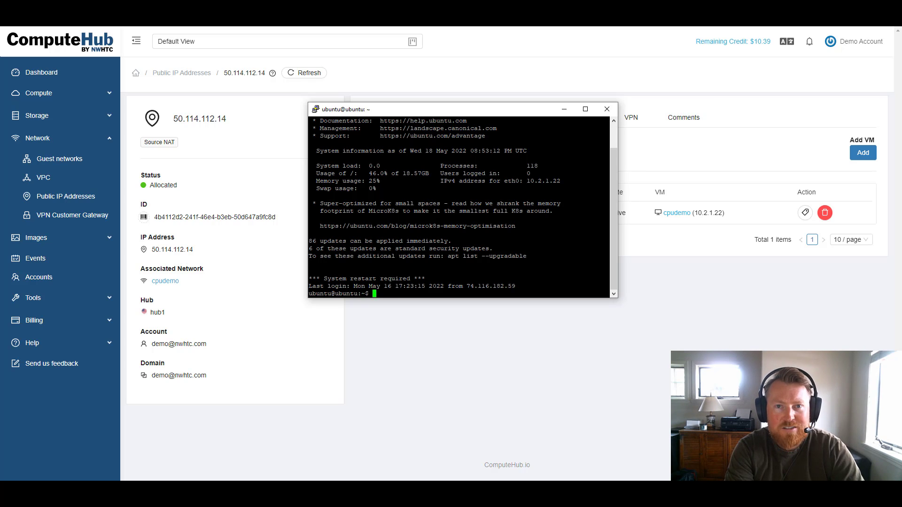
{"action": "type", "text": "ping "}
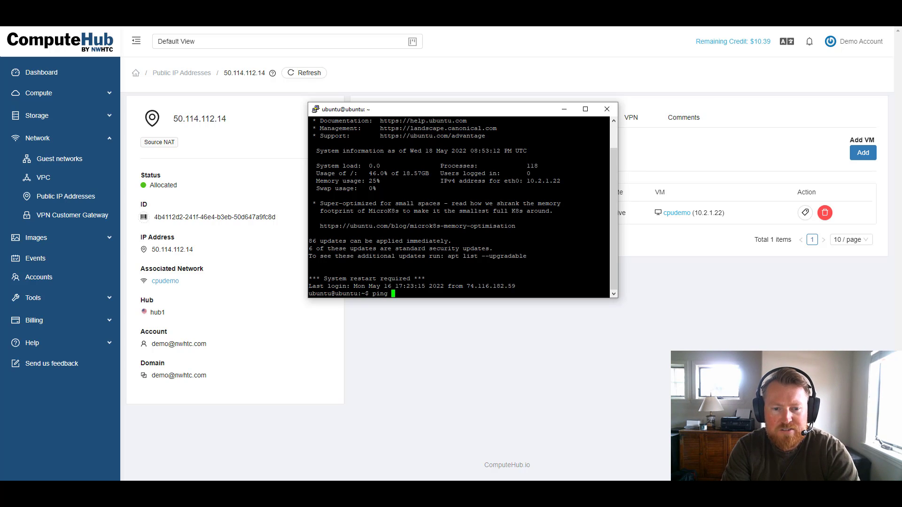
{"action": "type", "text": "8.8.8.8"}
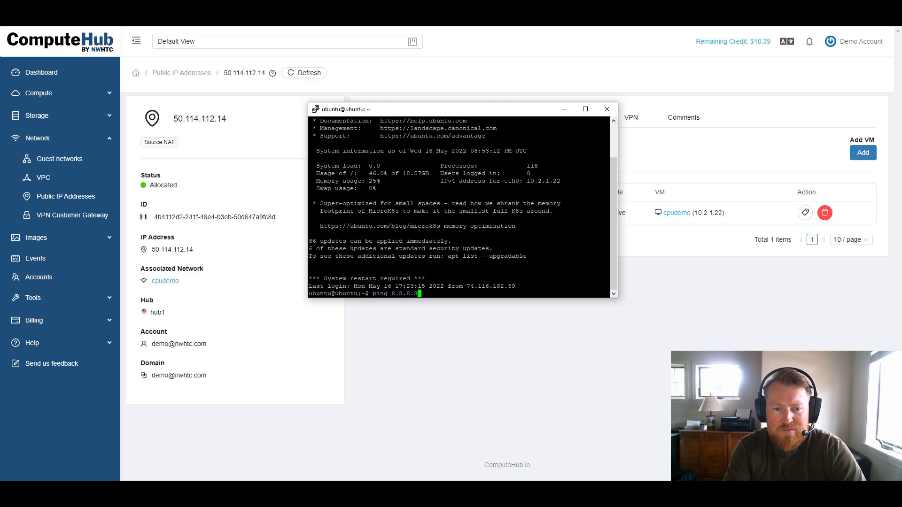
{"action": "key", "text": "Return"}
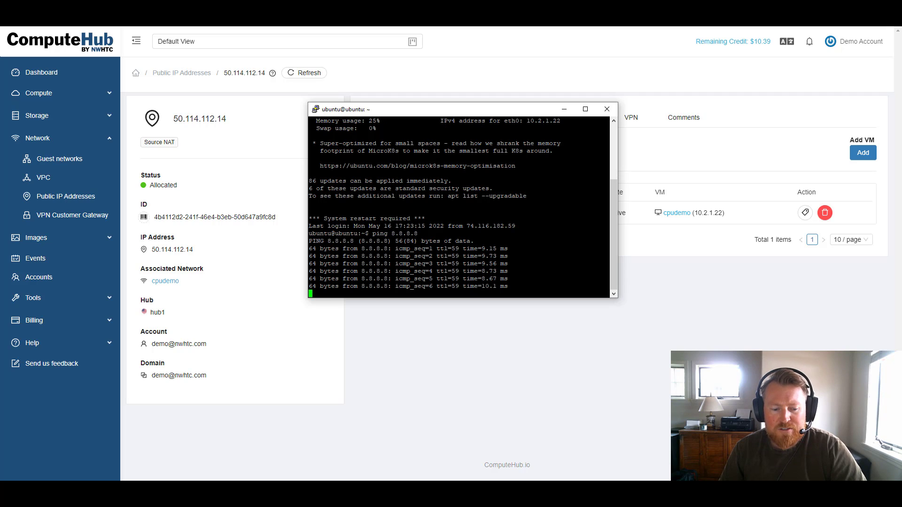
{"action": "key", "text": "ctrl+c"}
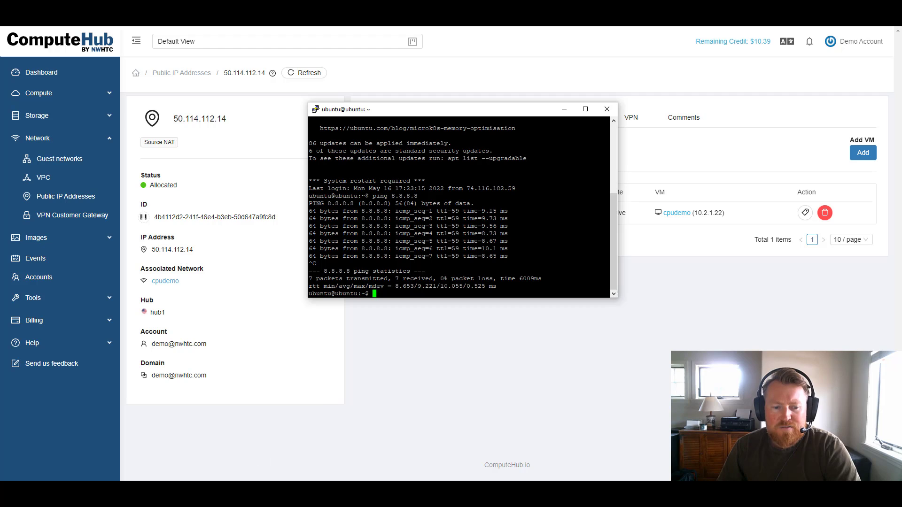
Step: Switch to Windows PowerShell, test inbound connectivity by pinging the public address 50.114.112.14, and stop the ping
{"action": "left_click", "coordinate": [377, 490]}
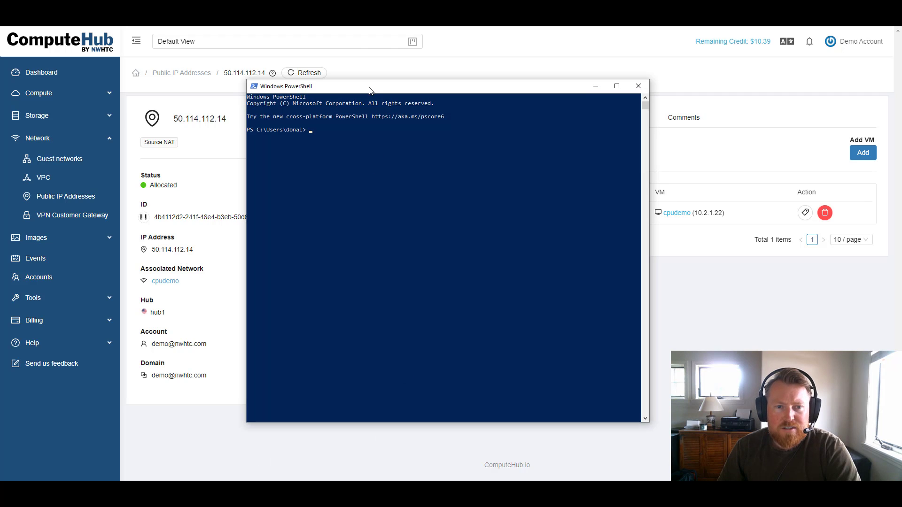
{"action": "left_click_drag", "start_coordinate": [375, 89], "coordinate": [429, 97]}
{"action": "type", "text": "pi"}
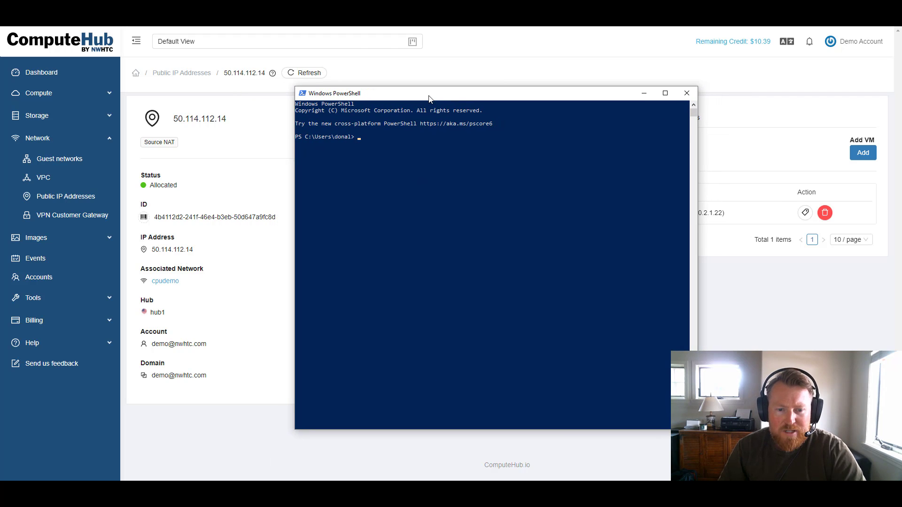
{"action": "type", "text": "ng 50.114"}
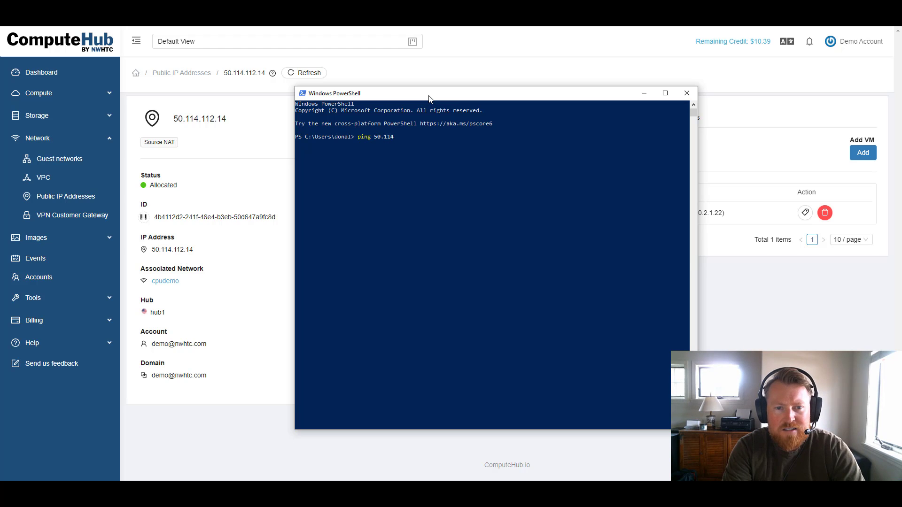
{"action": "type", "text": ".112."}
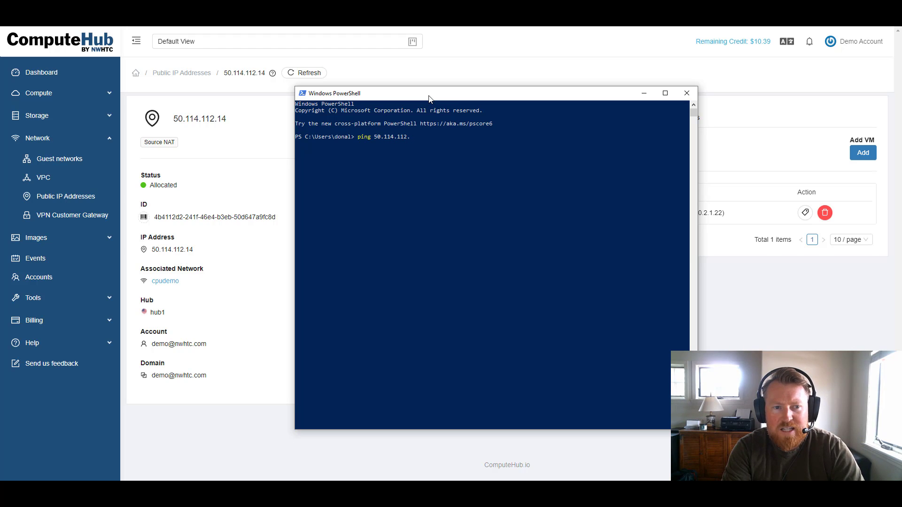
{"action": "type", "text": "14"}
{"action": "key", "text": "Return"}
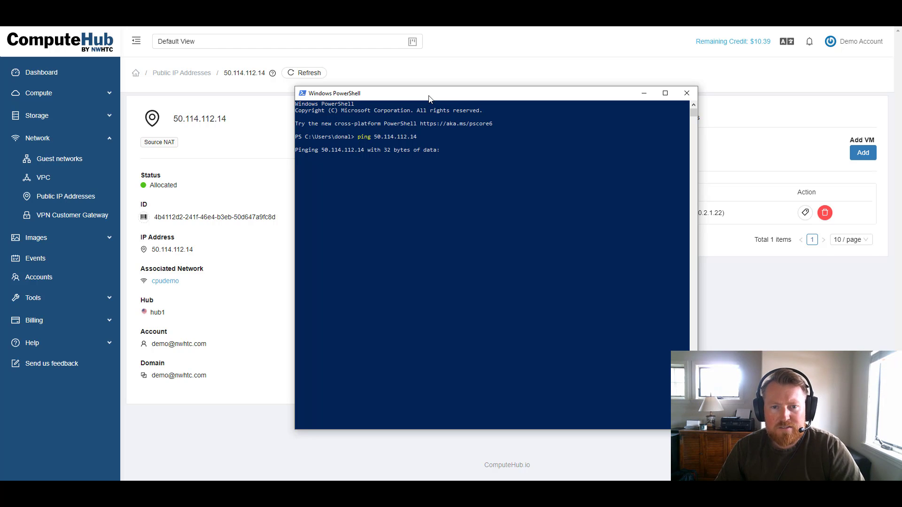
{"action": "key", "text": "ctrl+c"}
Step: Back in the ComputeHub console, add an ICMP firewall rule to the public IP address with ICMP type -1 and code -1
{"action": "left_click", "coordinate": [462, 72]}
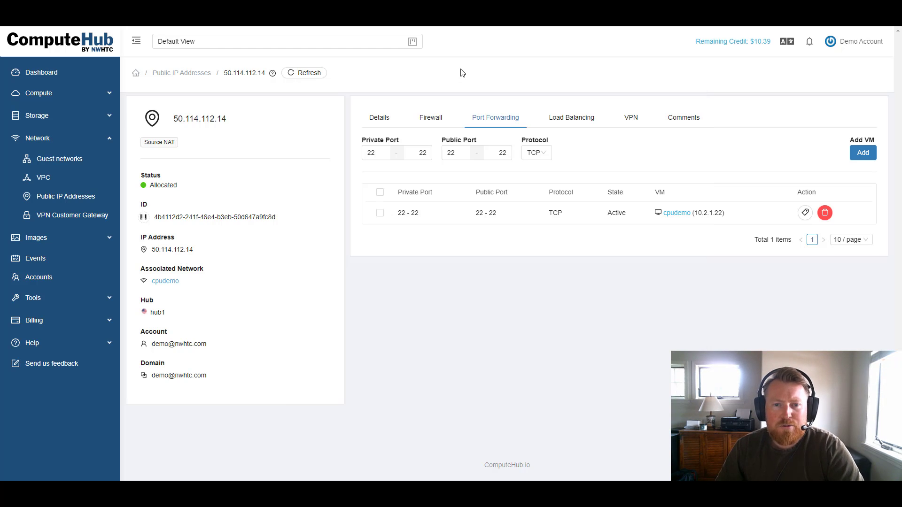
{"action": "left_click", "coordinate": [435, 120]}
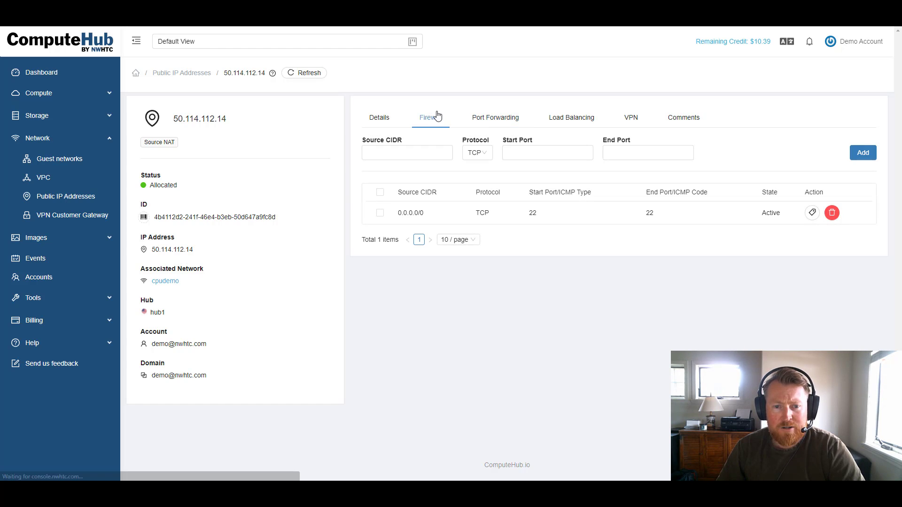
{"action": "left_click", "coordinate": [488, 157]}
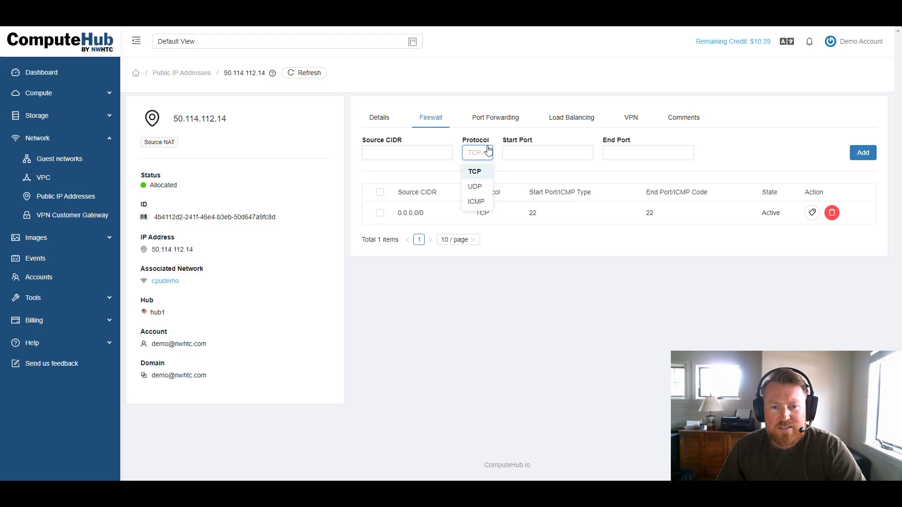
{"action": "left_click", "coordinate": [481, 203]}
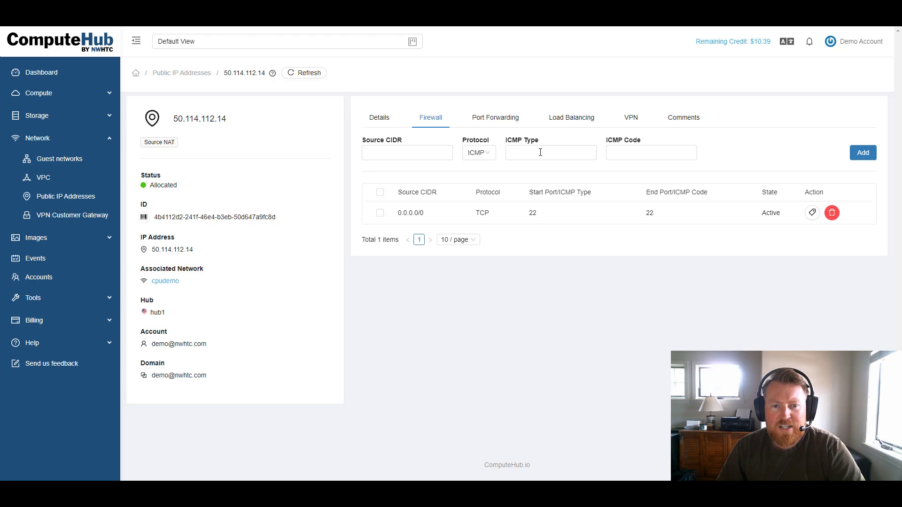
{"action": "left_click", "coordinate": [565, 155]}
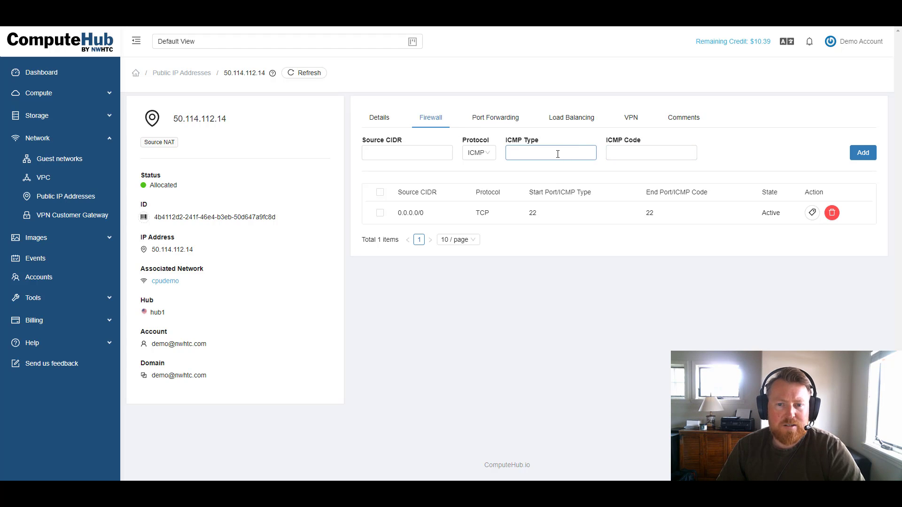
{"action": "left_click", "coordinate": [863, 155]}
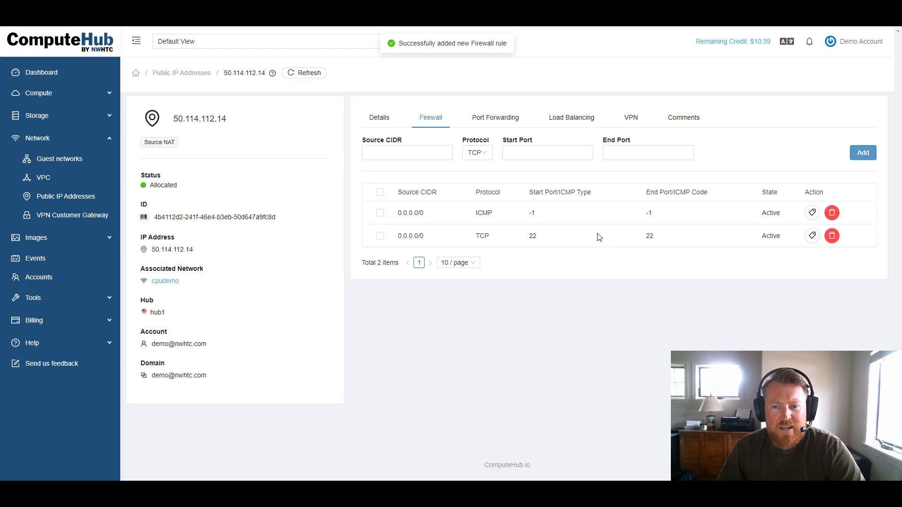
Step: Return to PowerShell and rerun the ping to 50.114.112.14 to test the ICMP firewall rule
{"action": "key", "text": "alt+Tab"}
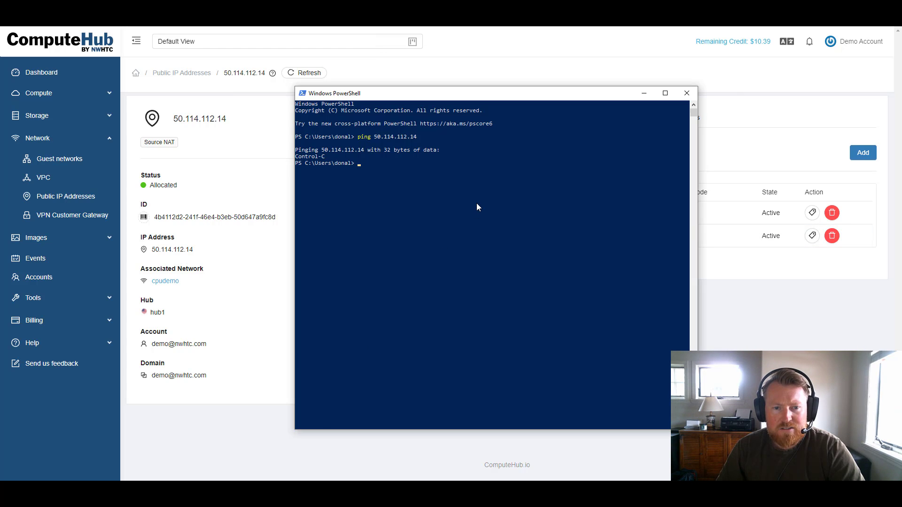
{"action": "key", "text": "Up"}
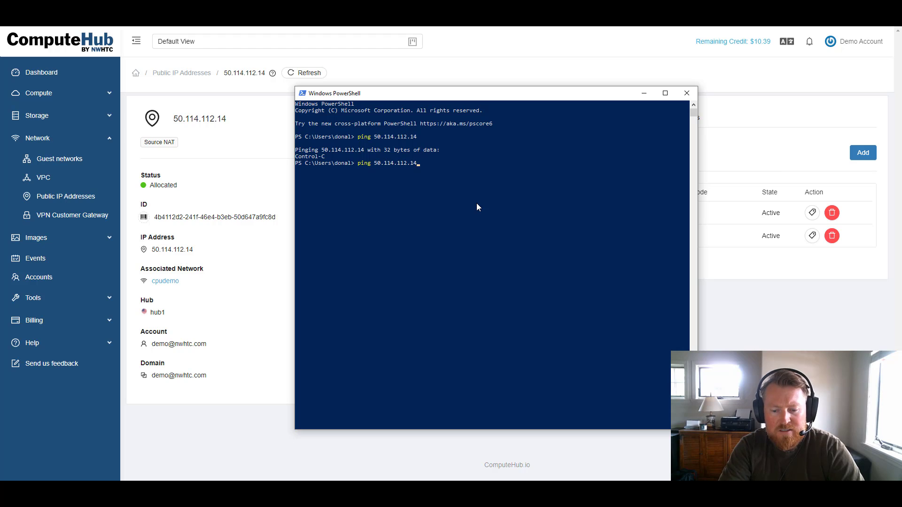
{"action": "key", "text": "Return"}
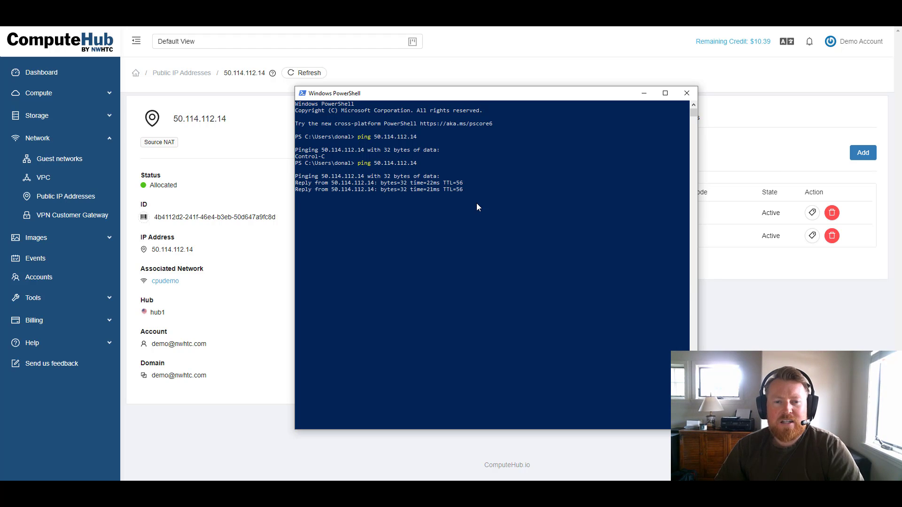